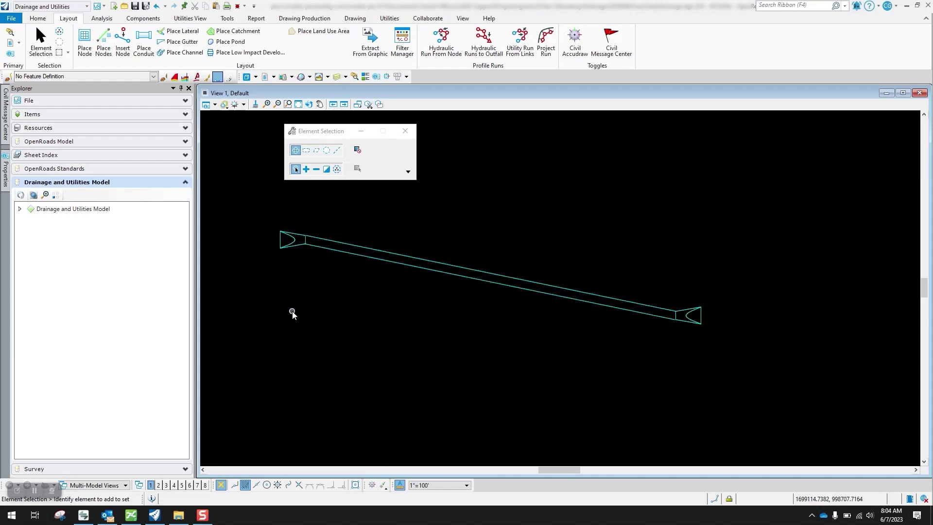
# Rotate the left headwall node by pointing its rotation at the node at the pipe's right end
pyautogui.click(299, 238)
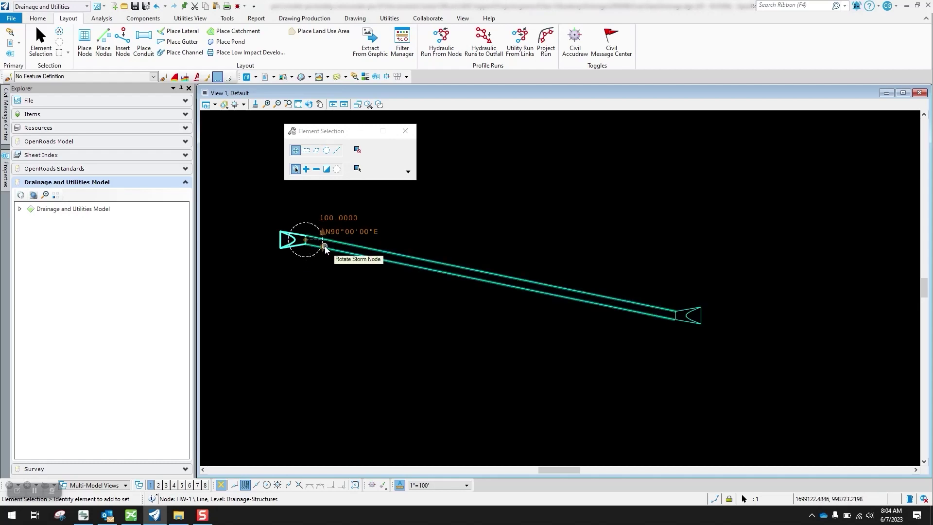
pyautogui.click(325, 246)
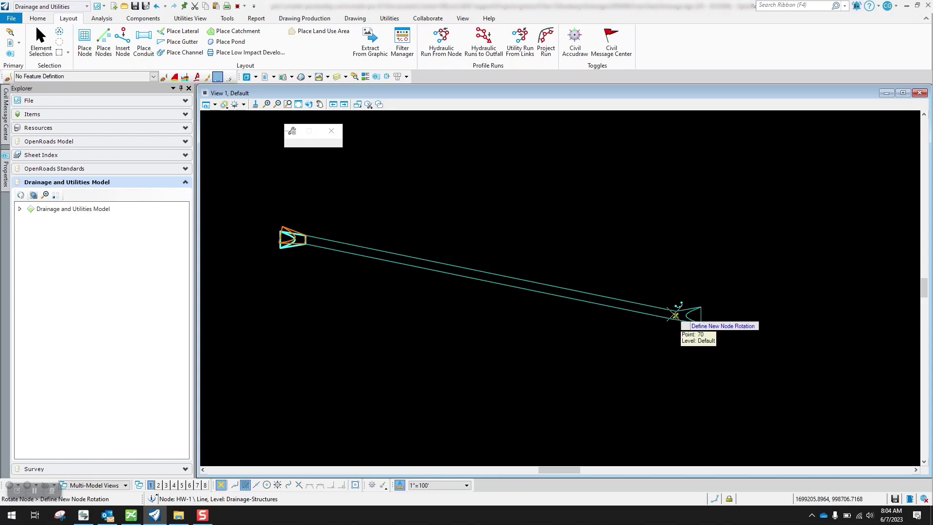
pyautogui.click(674, 315)
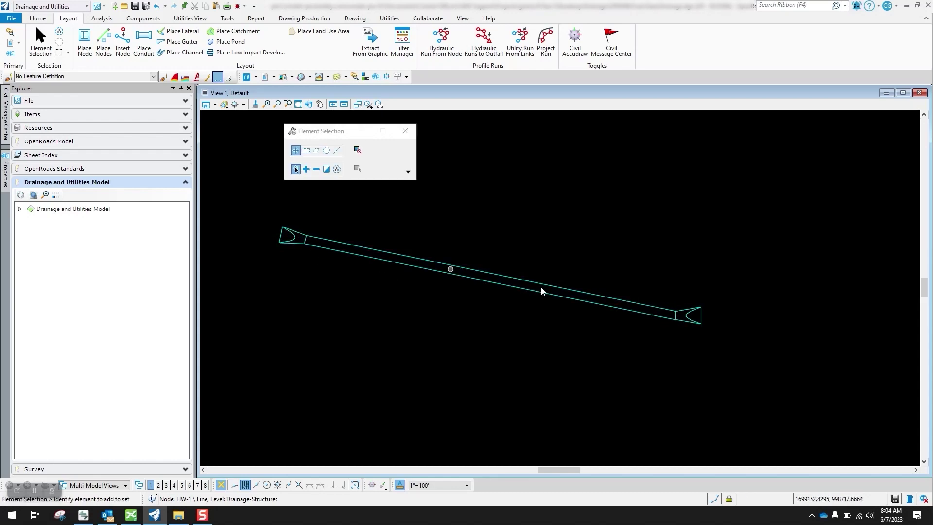
# Rotate the right headwall node by pointing its rotation at the node at the pipe's left end
pyautogui.click(697, 308)
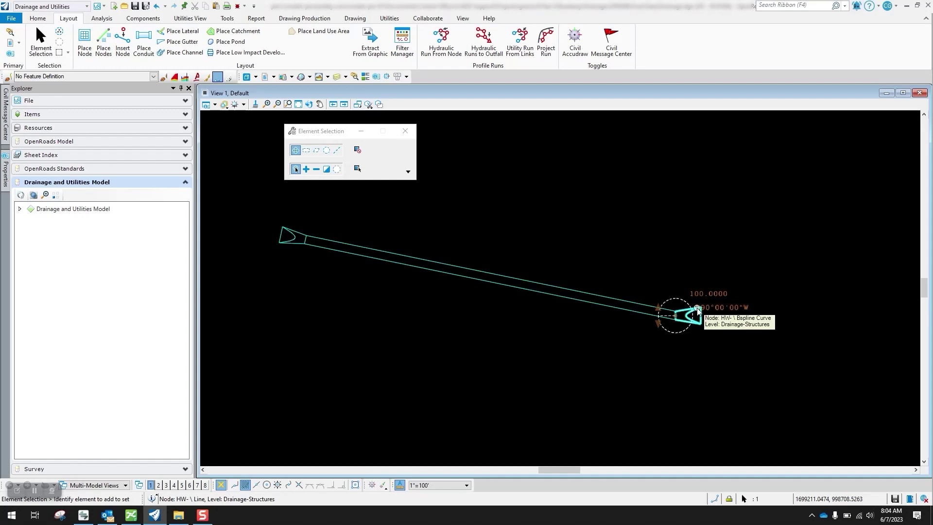
pyautogui.click(656, 325)
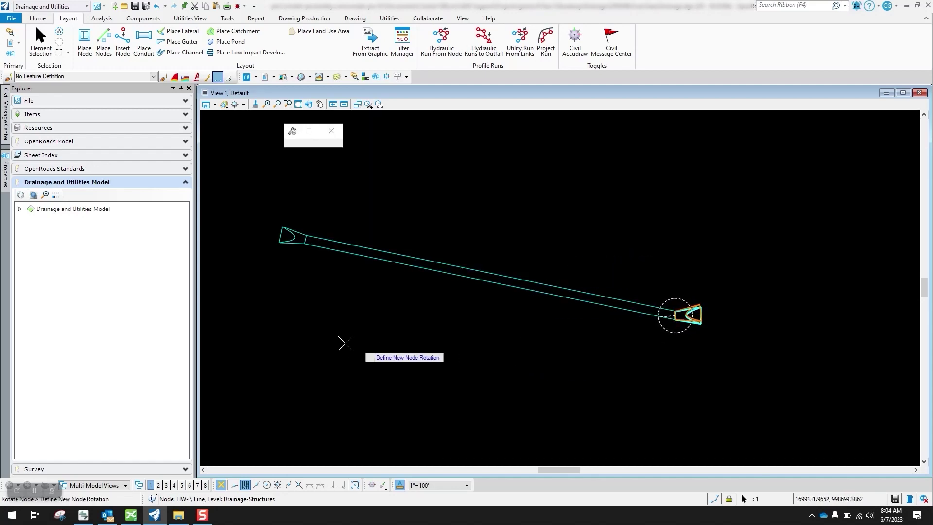
pyautogui.click(304, 239)
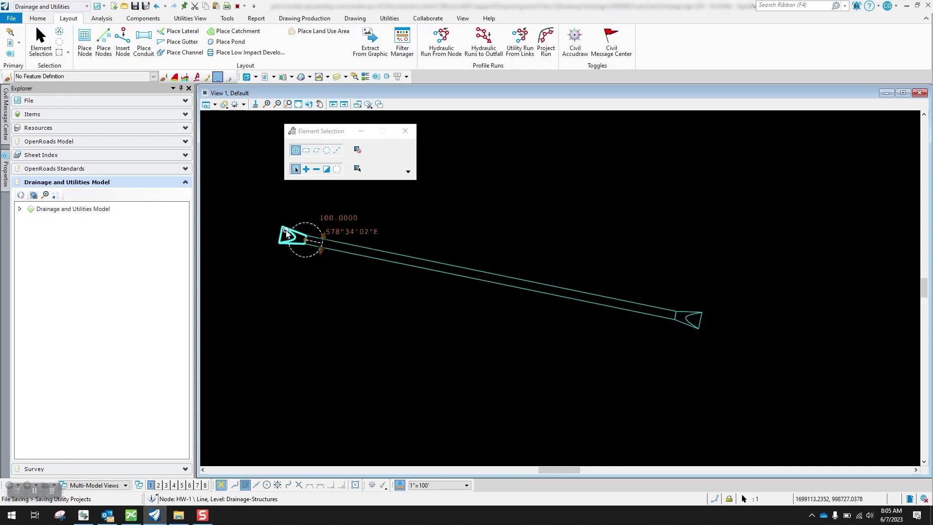
# Move the left headwall node down in plan to slightly below the level of the right headwall
pyautogui.moveTo(305, 242); pyautogui.dragTo(295, 338)
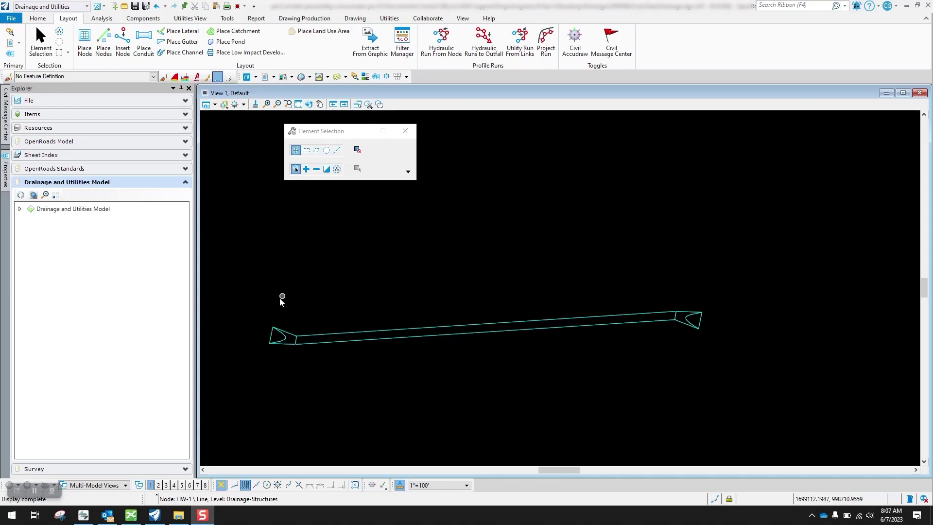
# Switch the workflow to OpenRoads Modeling to reach the geometry tools
pyautogui.click(87, 7)
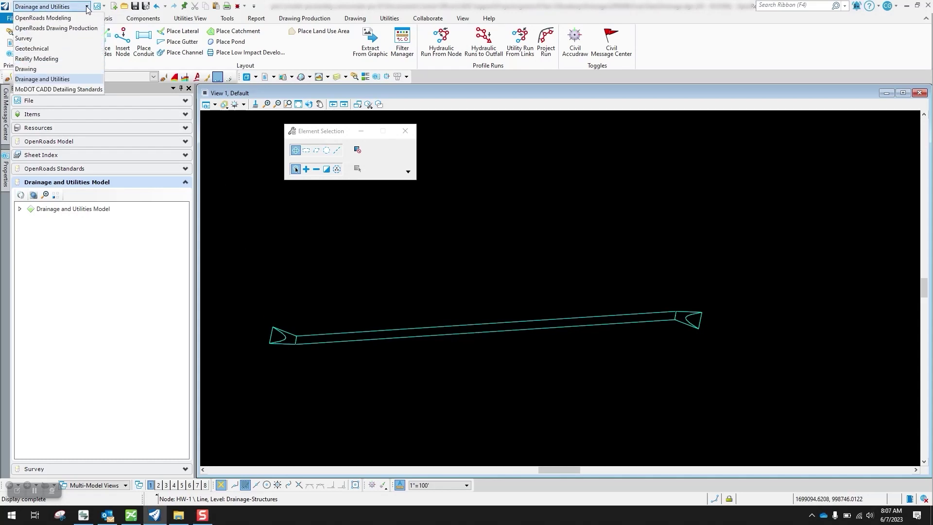
pyautogui.click(50, 18)
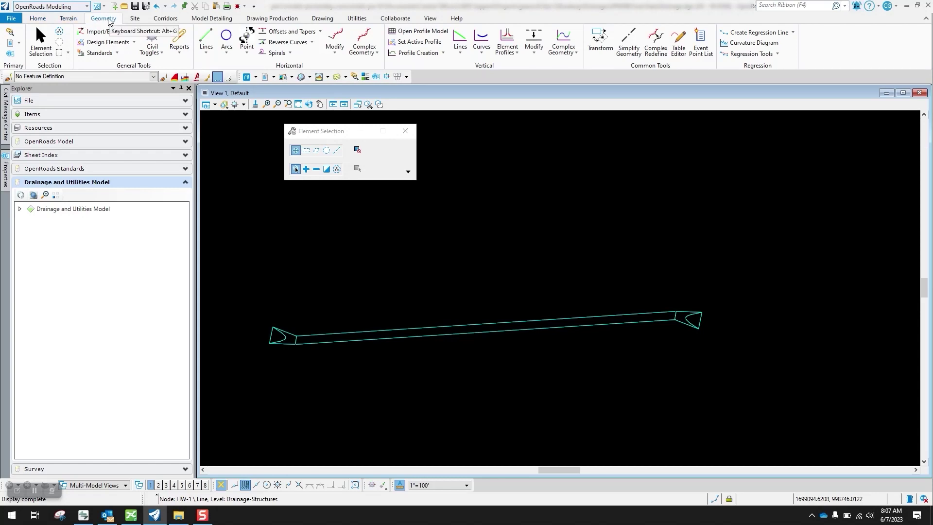
pyautogui.click(248, 54)
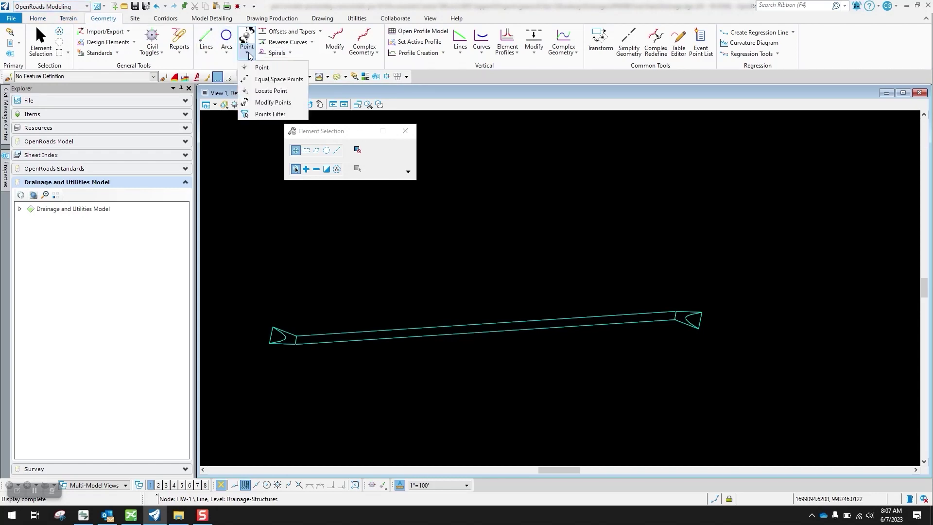
pyautogui.click(262, 103)
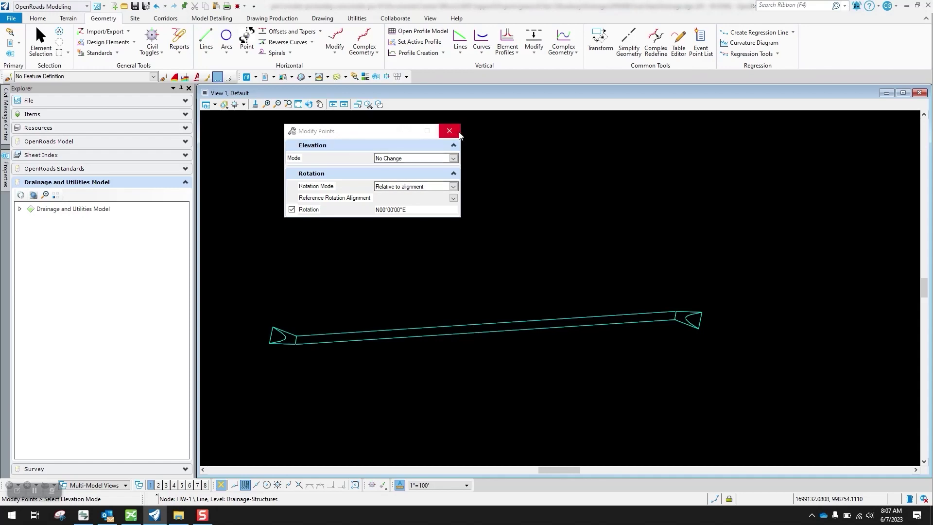
pyautogui.click(450, 131)
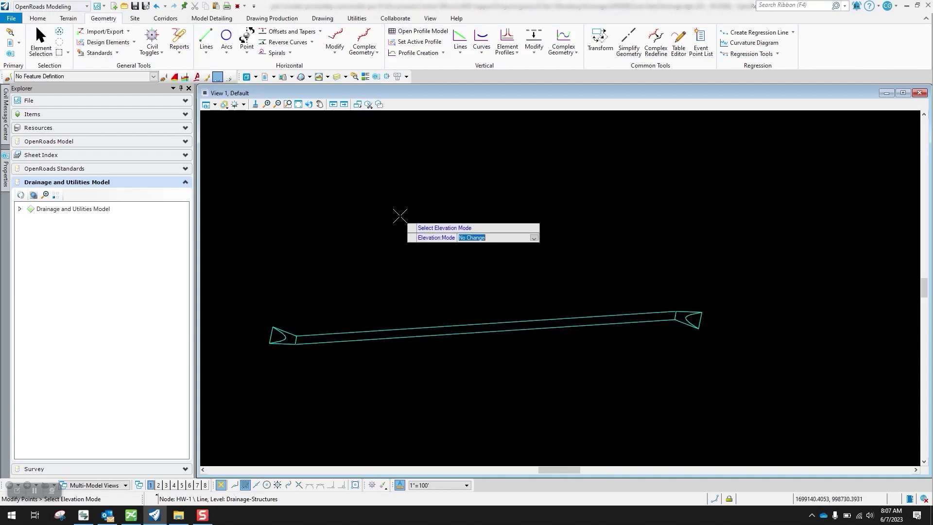
pyautogui.rightClick(306, 299)
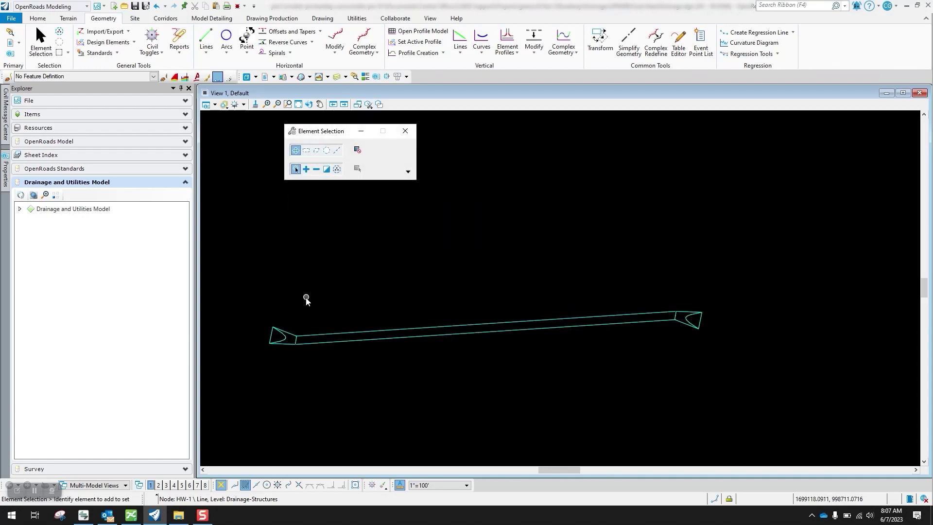
# Rotate the left headwall with Modify Points, relative to the connecting pipe as reference alignment, using elevation mode No Change and rotation N00°00'00"E
pyautogui.click(279, 332)
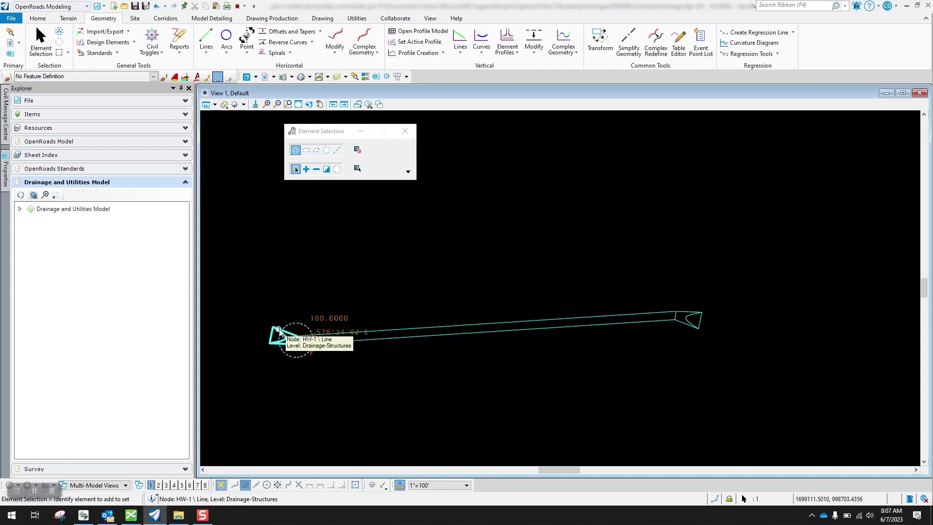
pyautogui.click(246, 47)
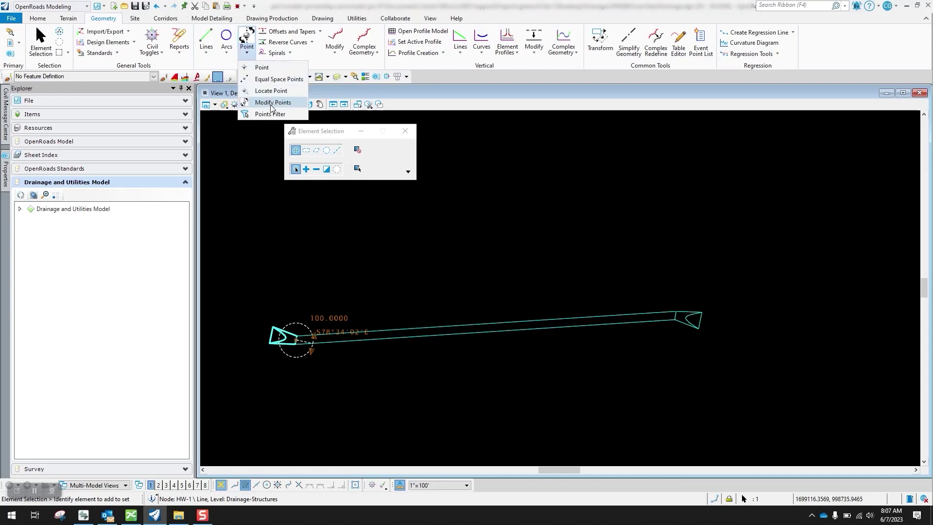
pyautogui.click(273, 103)
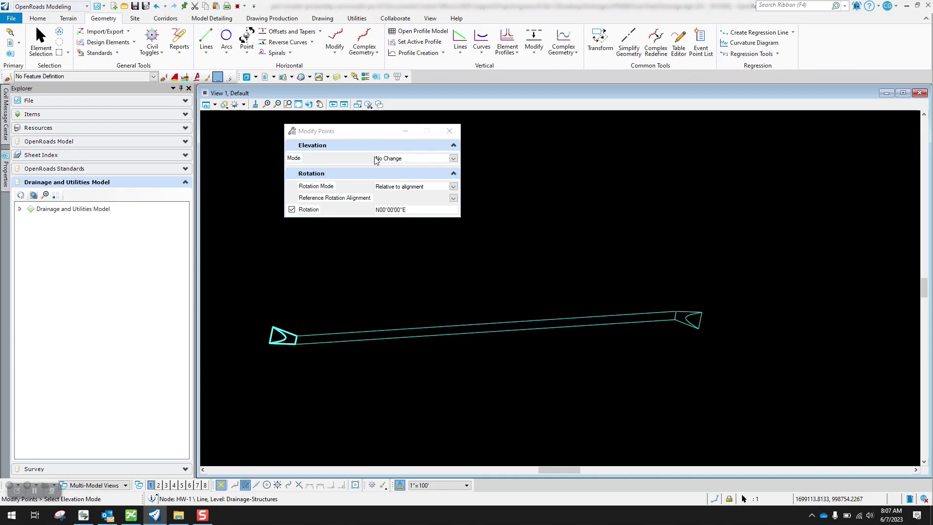
pyautogui.click(452, 159)
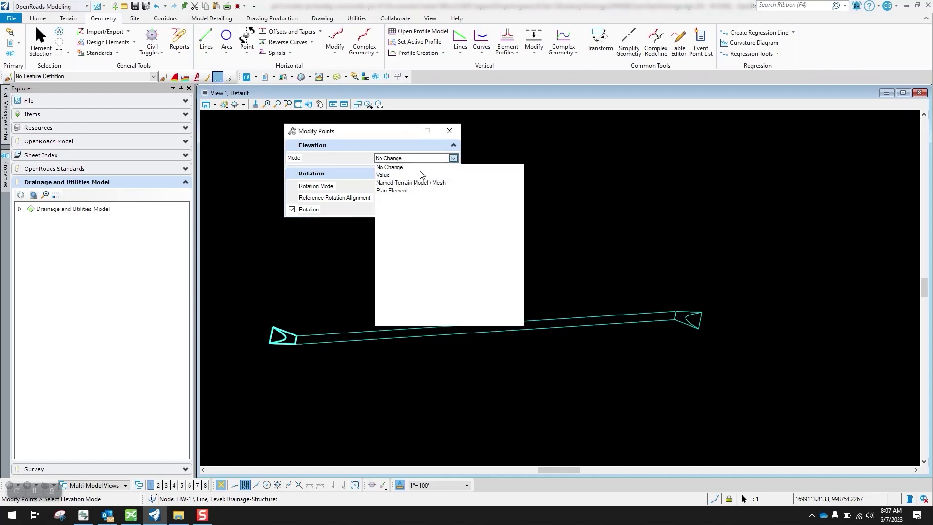
pyautogui.click(396, 167)
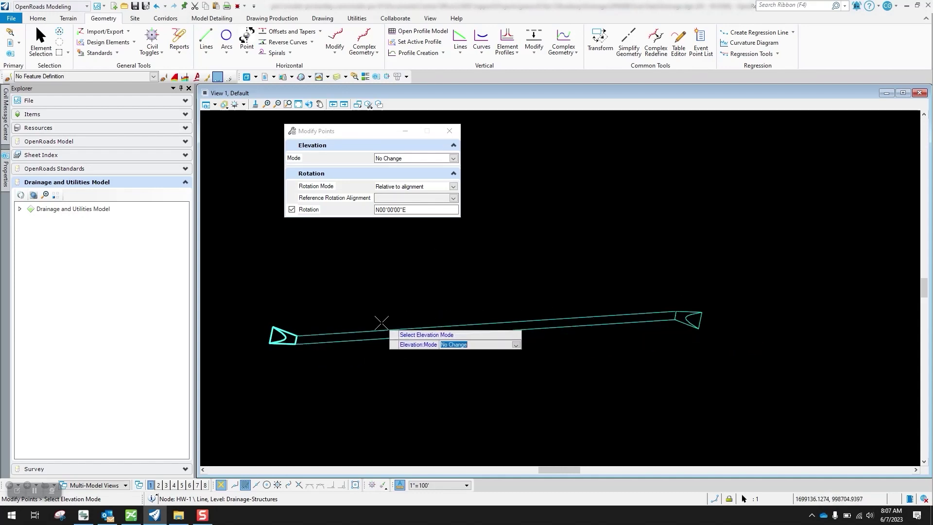
pyautogui.click(363, 279)
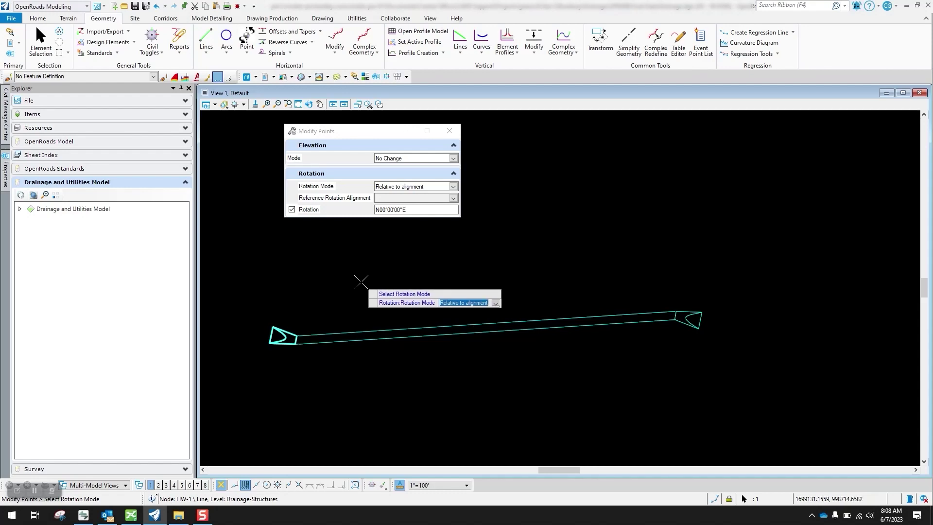
pyautogui.click(362, 281)
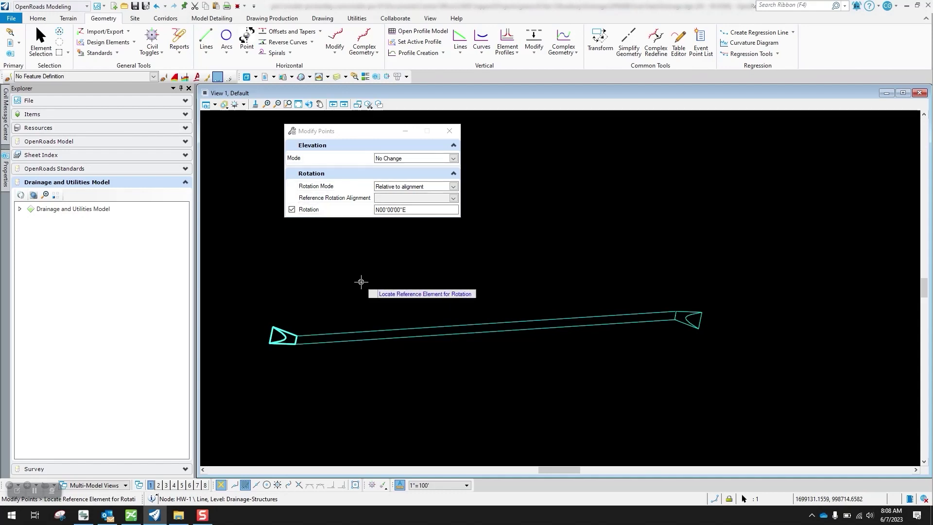
pyautogui.click(342, 333)
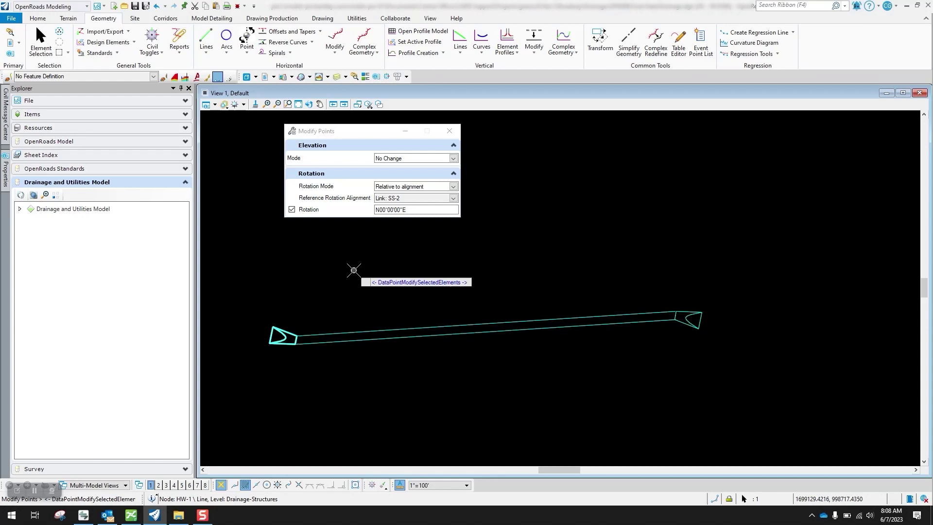
pyautogui.click(324, 304)
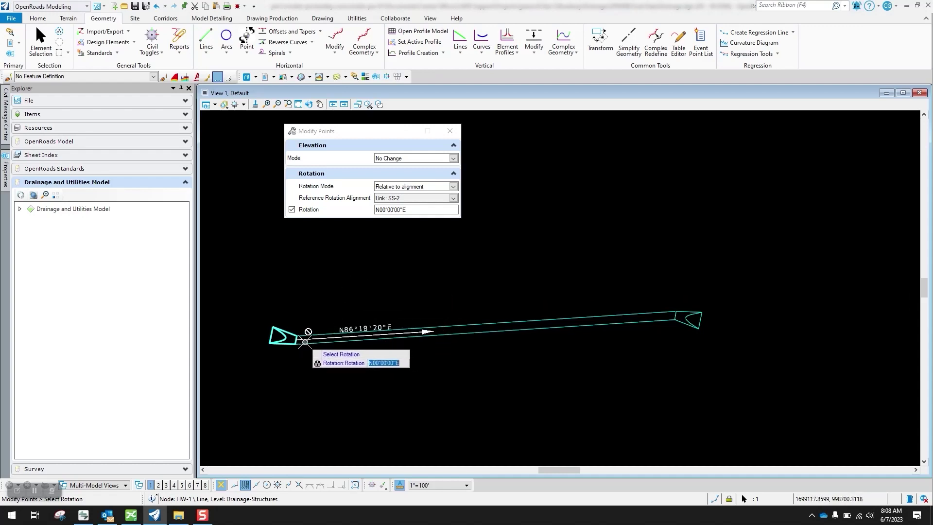
pyautogui.rightClick(333, 263)
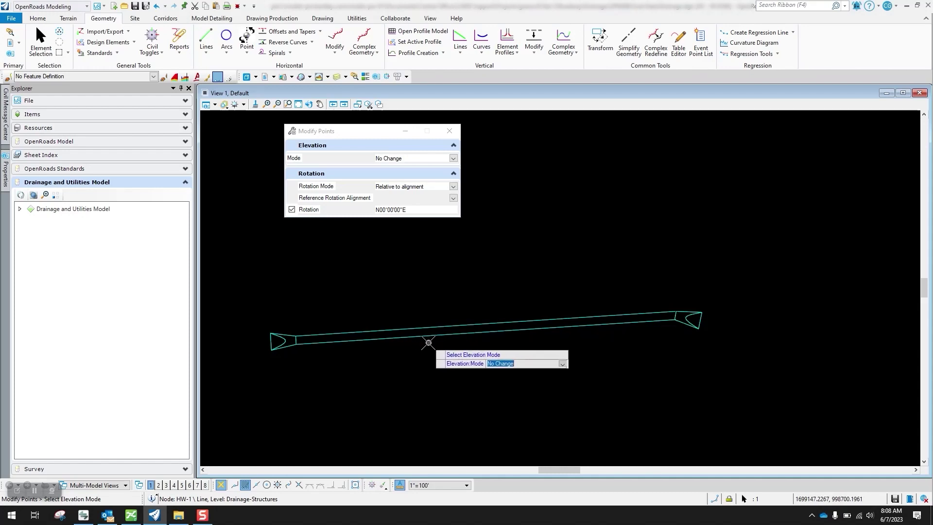
pyautogui.rightClick(664, 305)
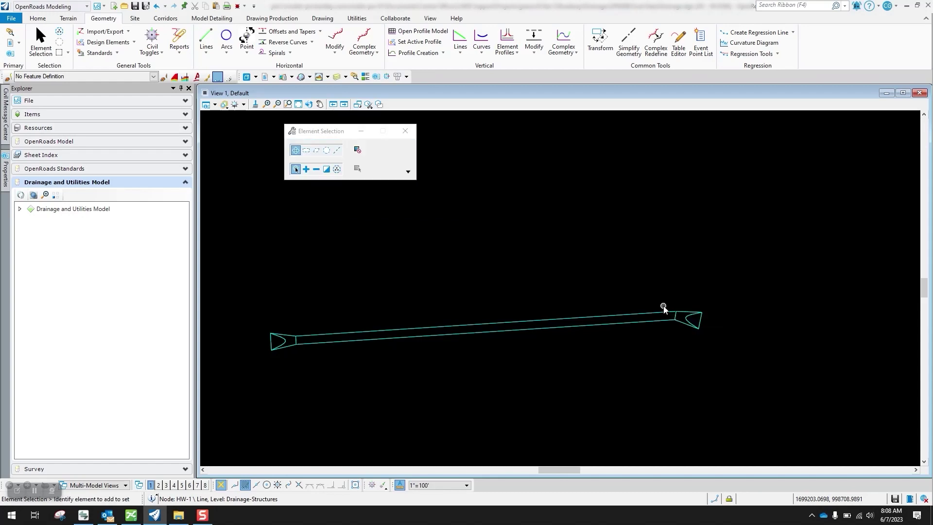
# Rotate the right headwall with Modify Points, relative to the connecting pipe, using elevation mode No Change and a reversed rotation of s0w
pyautogui.click(696, 315)
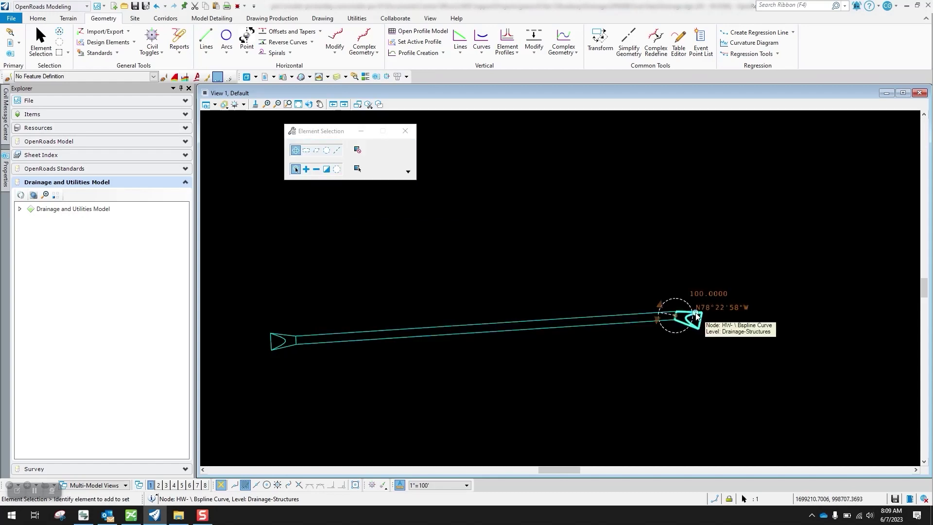
pyautogui.click(247, 48)
pyautogui.click(273, 102)
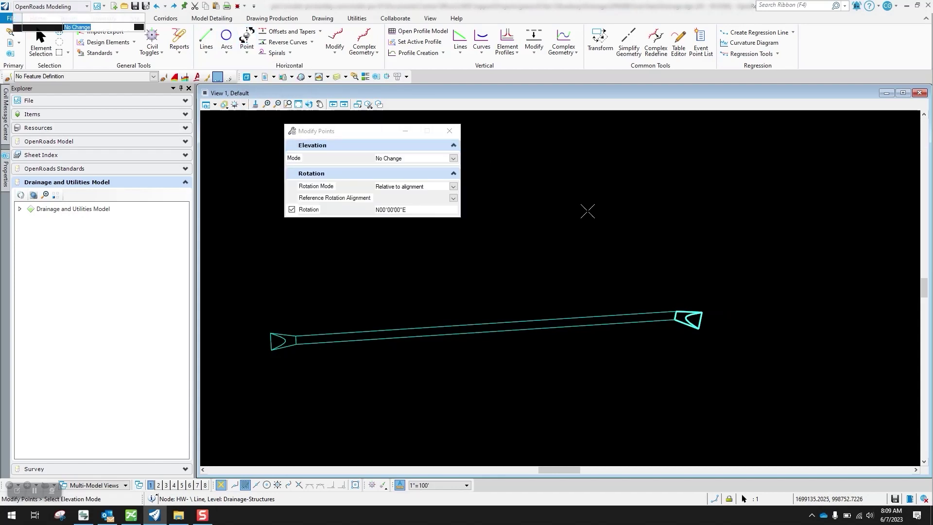
pyautogui.click(535, 254)
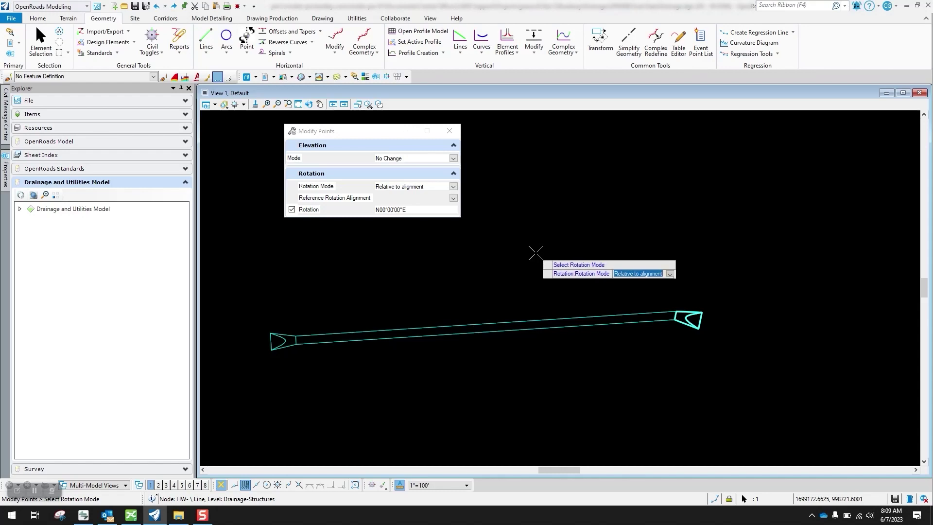
pyautogui.click(535, 253)
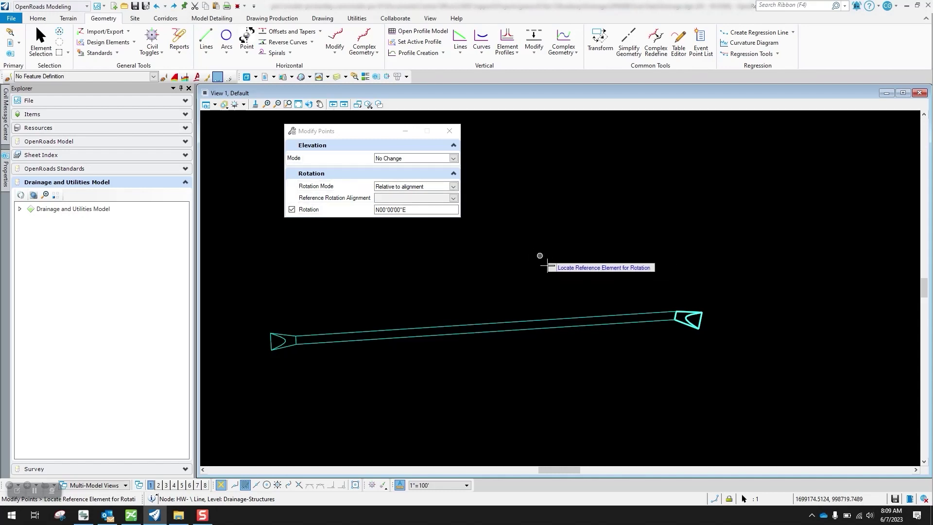
pyautogui.click(574, 316)
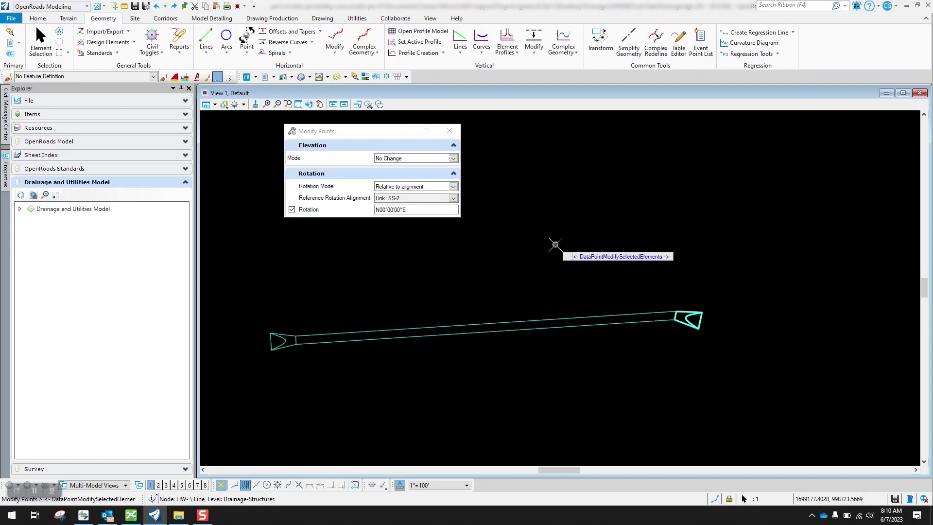
pyautogui.click(555, 244)
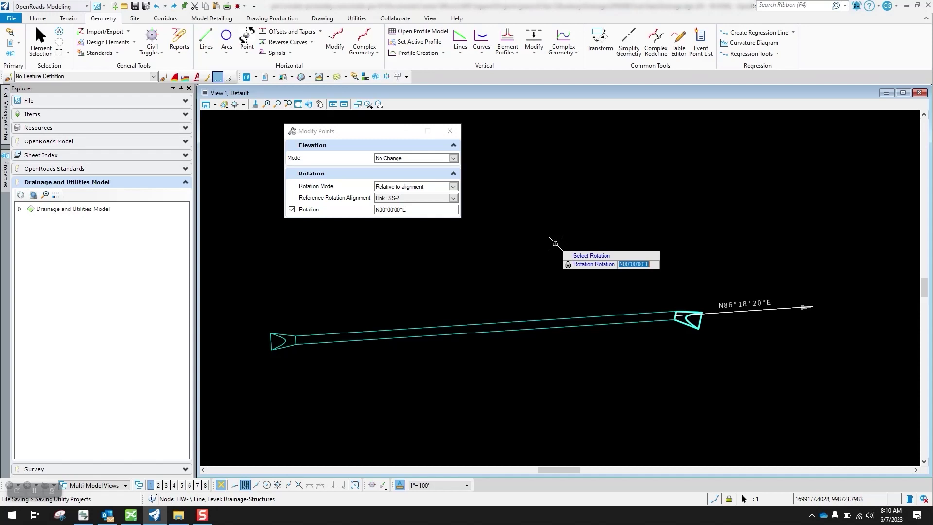
pyautogui.write('s0w')
pyautogui.press('Return')
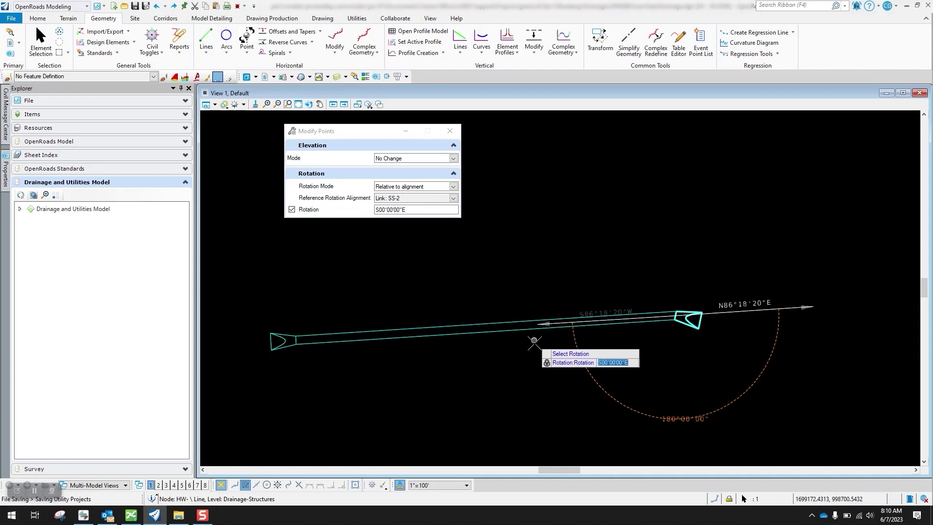
pyautogui.click(523, 282)
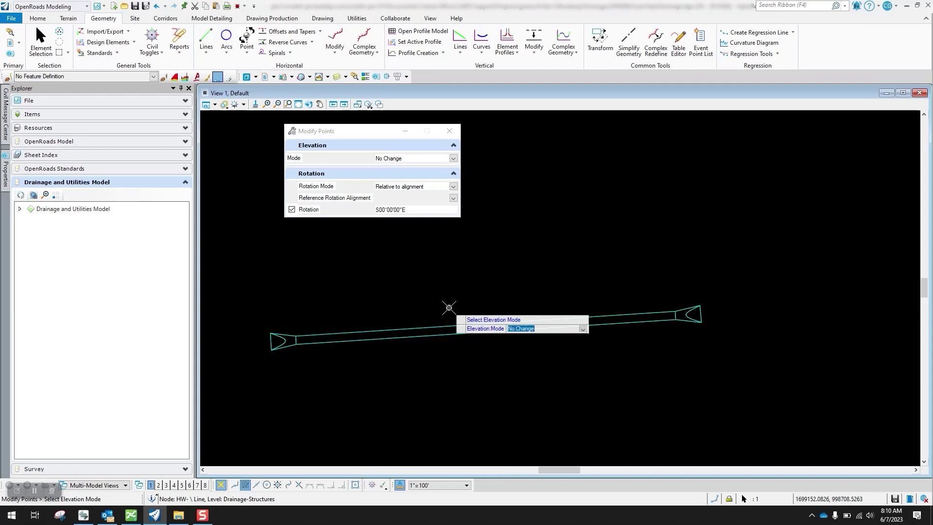
pyautogui.press('Escape')
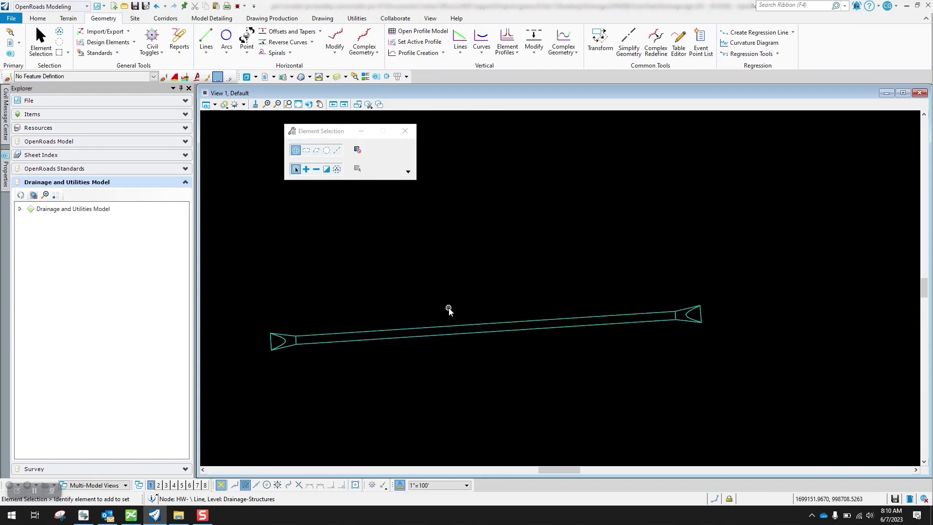
# Move the left headwall node up and to the right in plan, well above the right headwall's level
pyautogui.click(277, 336)
pyautogui.click(295, 342)
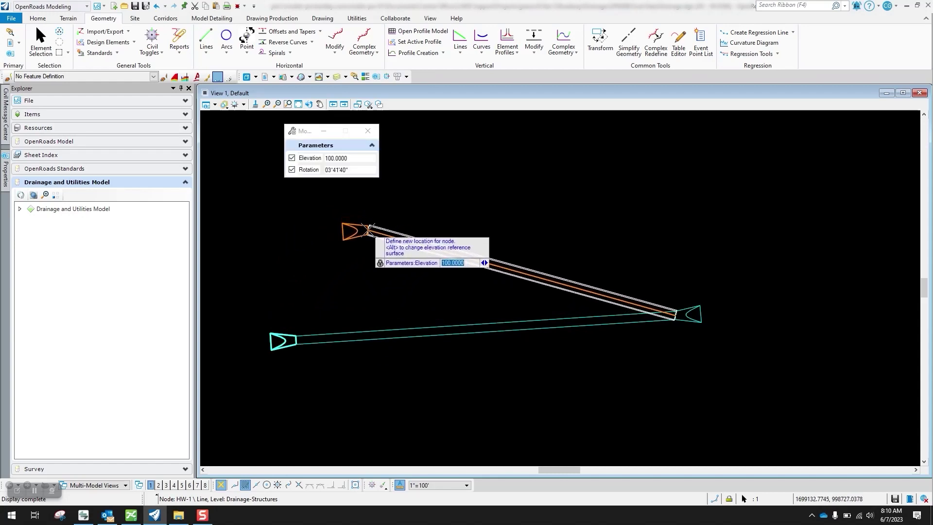
pyautogui.click(368, 229)
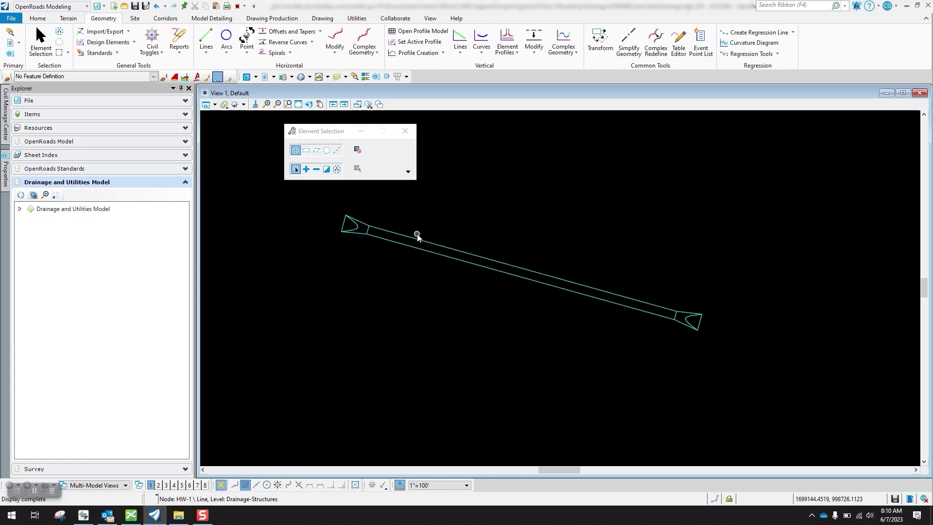